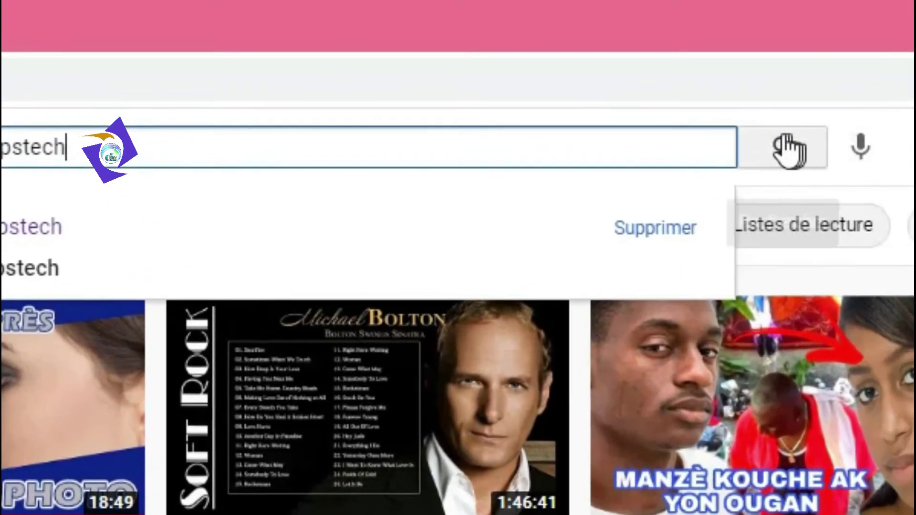
Search YouTube for chepstech and open the Chepstech channel from the results.
left_click(852, 143)
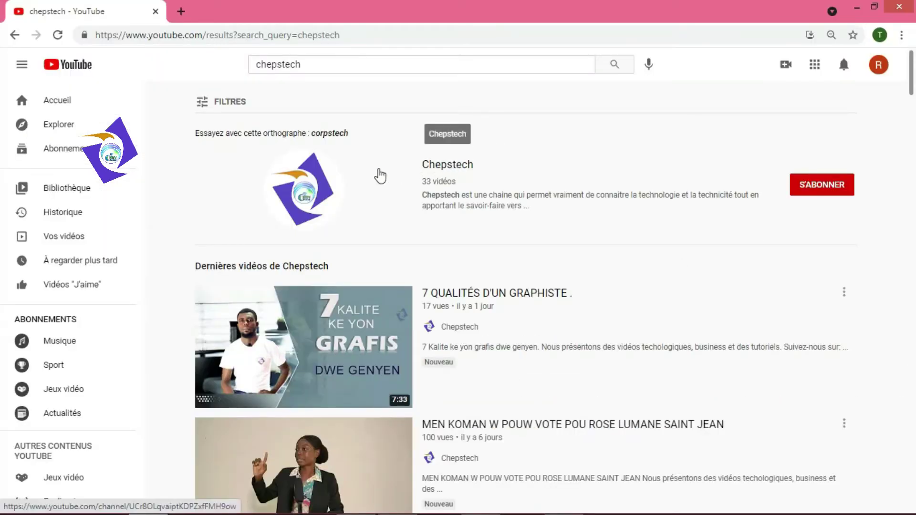
left_click(324, 191)
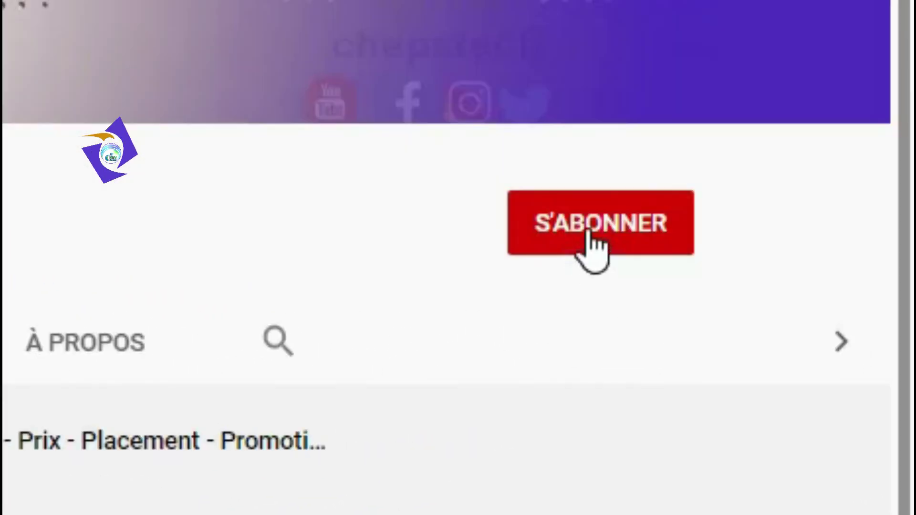
Subscribe to the Chepstech channel and set its notifications to Toutes.
left_click(680, 298)
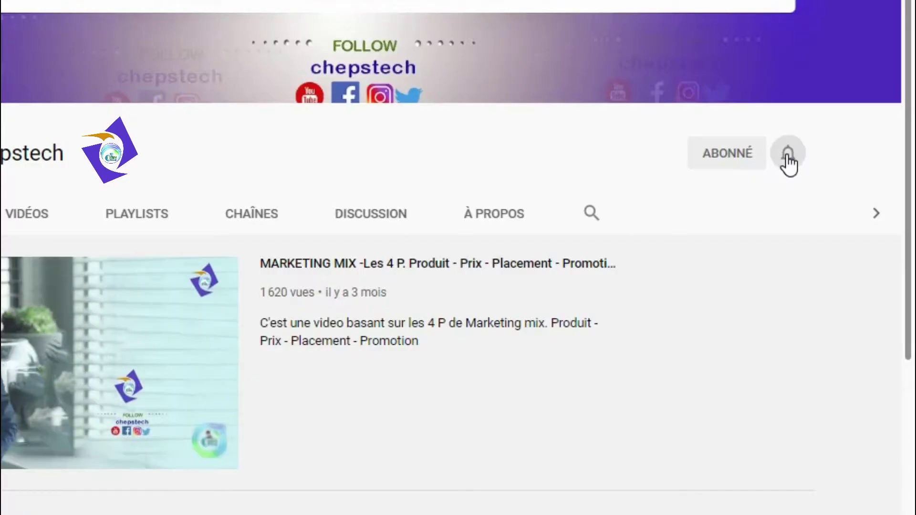
left_click(830, 241)
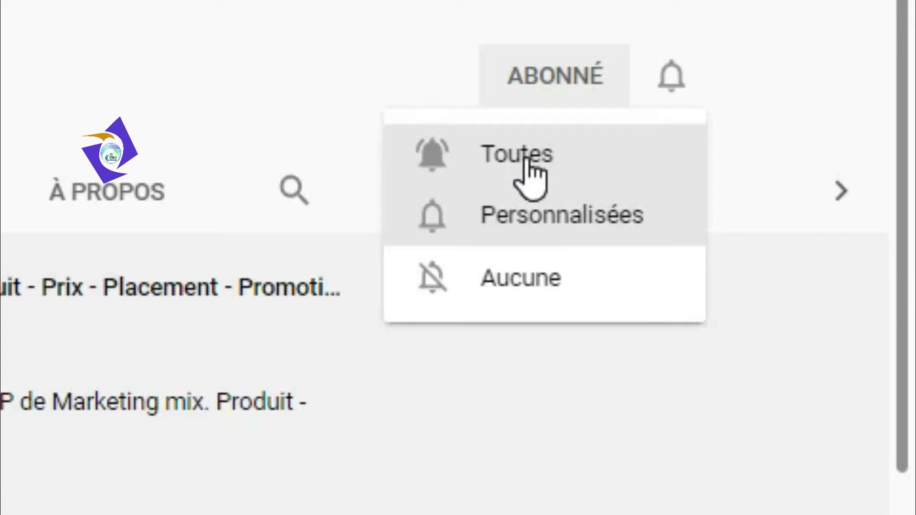
left_click(527, 160)
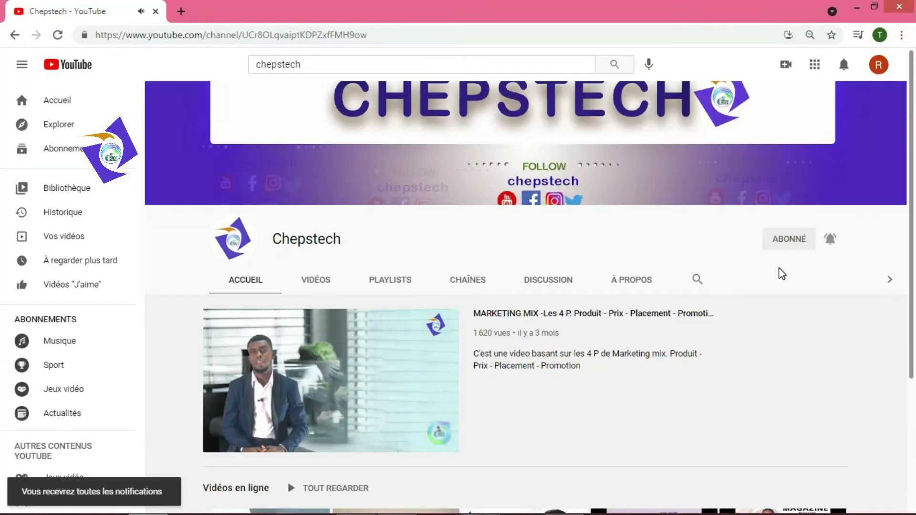
Look through the Chepstech channel's home page and open its playlists.
scroll(907, 258, "down", 1)
scroll(908, 258, "down", 2)
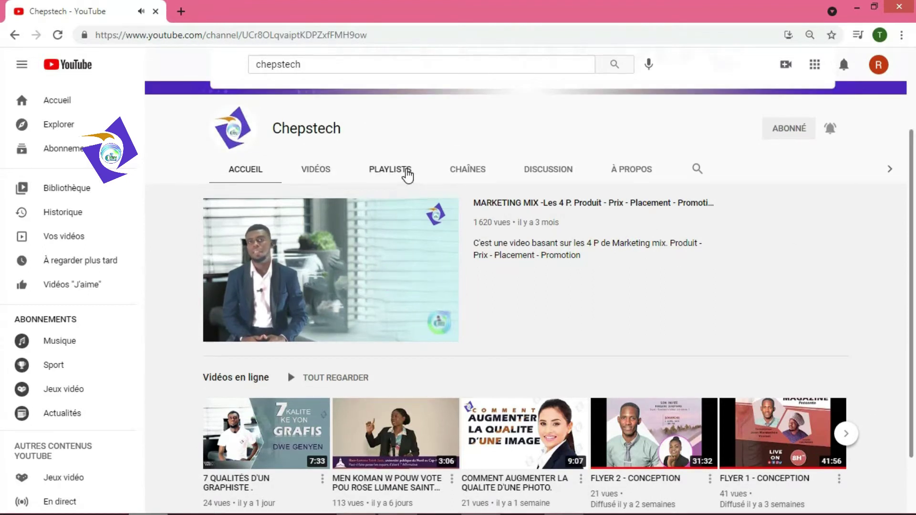
left_click(407, 176)
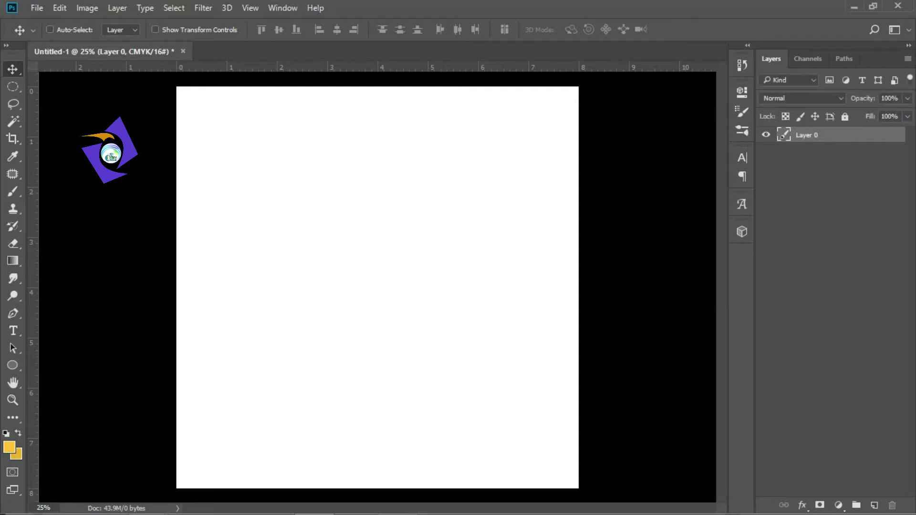
In Photoshop, add a Solid Color fill layer in yellow f9c432 above Layer 0.
left_click(838, 506)
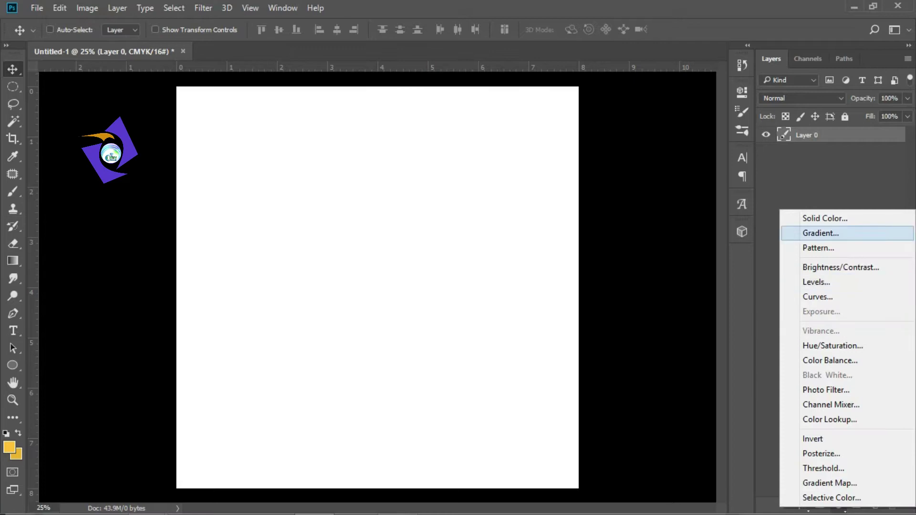
left_click(825, 218)
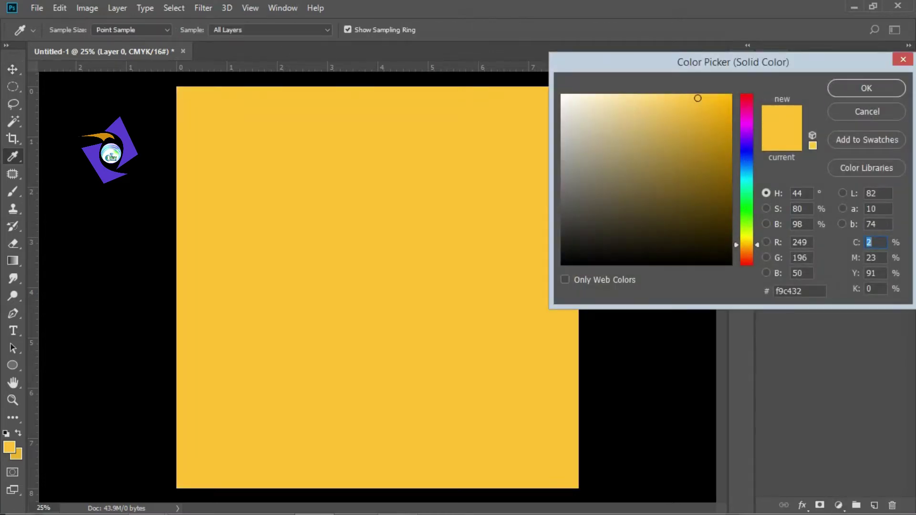
key("Return")
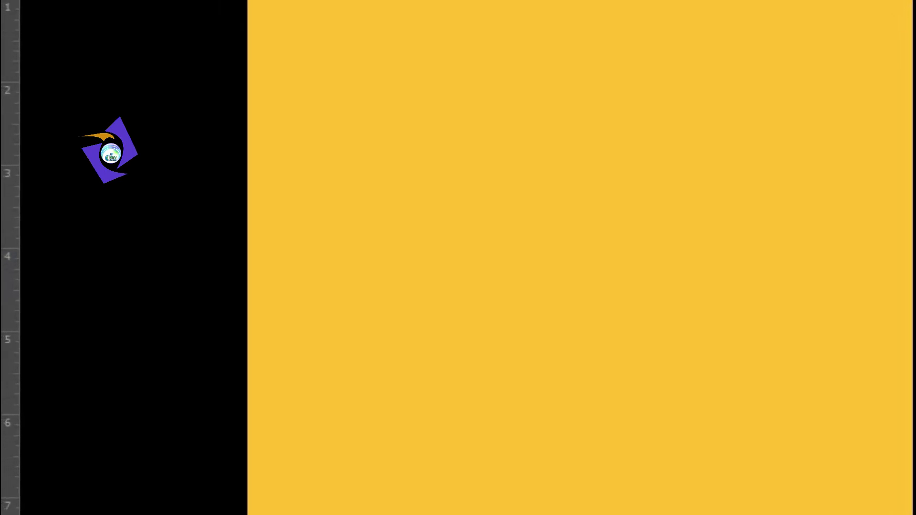
Add the horizontal text TRANSPARENT in the upper part of the canvas.
right_click(2, 317)
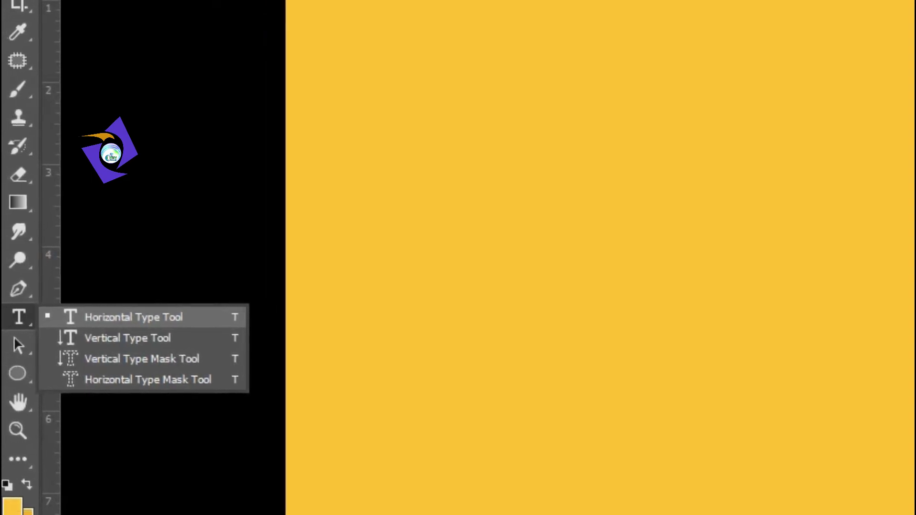
key("Escape")
left_click(339, 198)
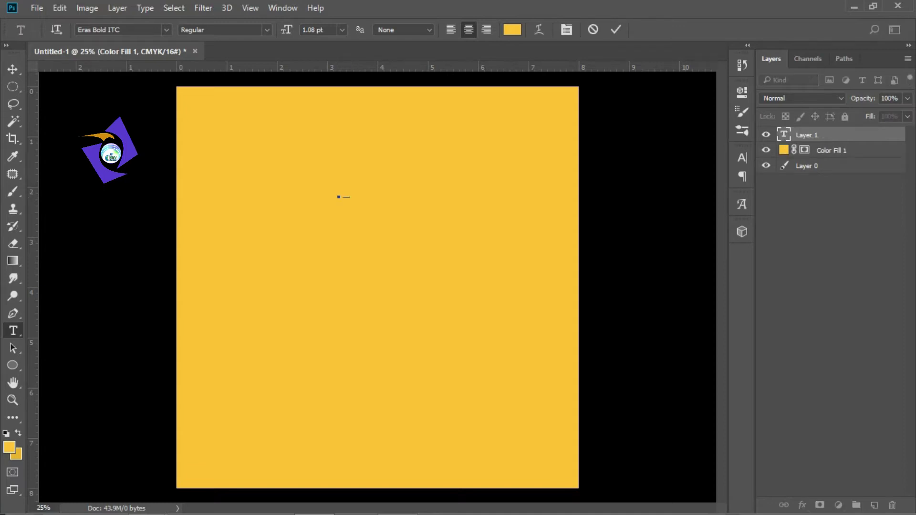
key("ctrl+Return")
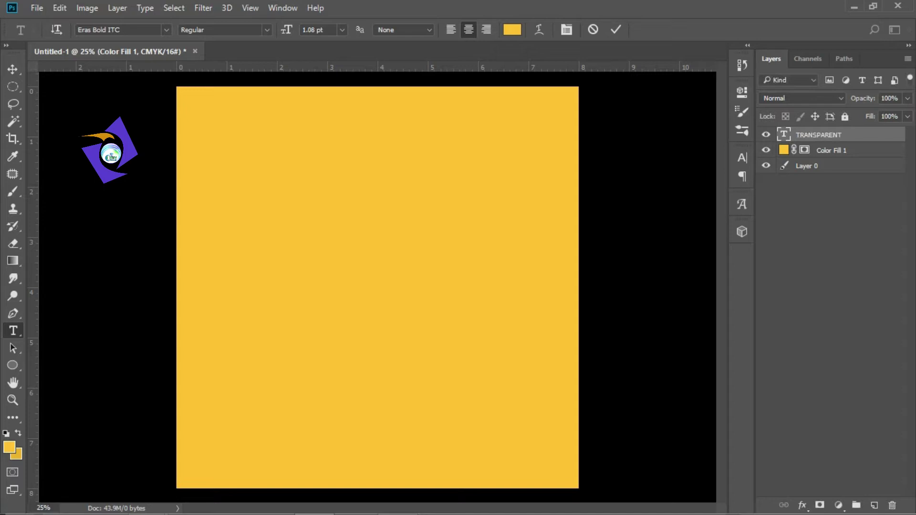
Scale the TRANSPARENT text up to about 50 pt so it spans most of the canvas width.
key("ctrl+t")
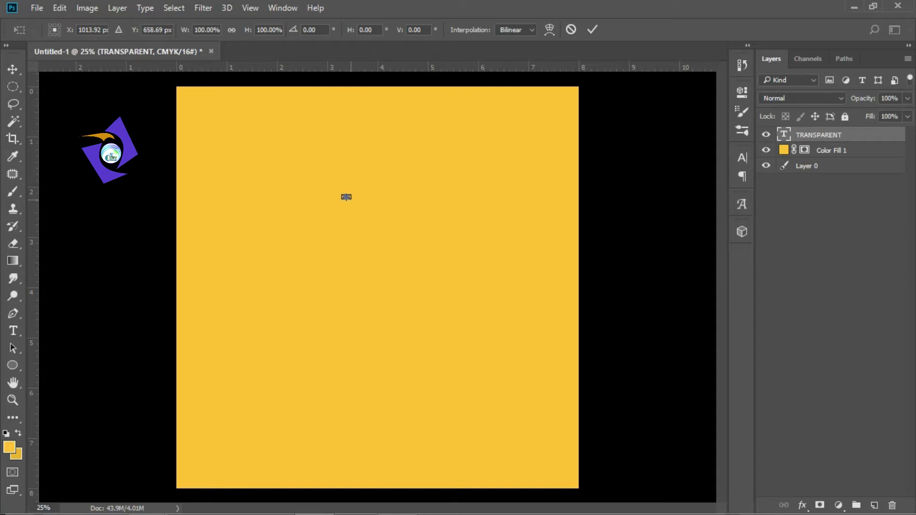
left_click_drag(352, 200, 510, 218)
left_click_drag(343, 197, 226, 181)
key("Return")
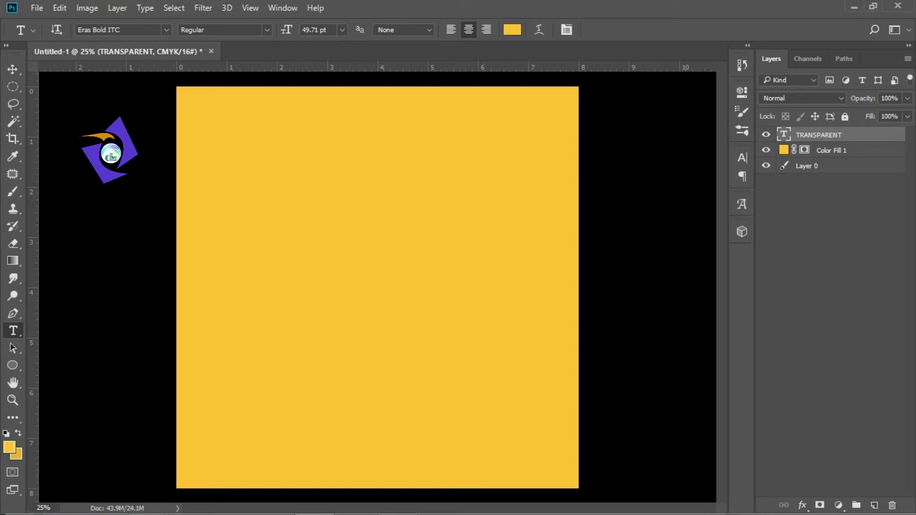
Change the colour of the TRANSPARENT text to white, ffffff.
double_click(783, 134)
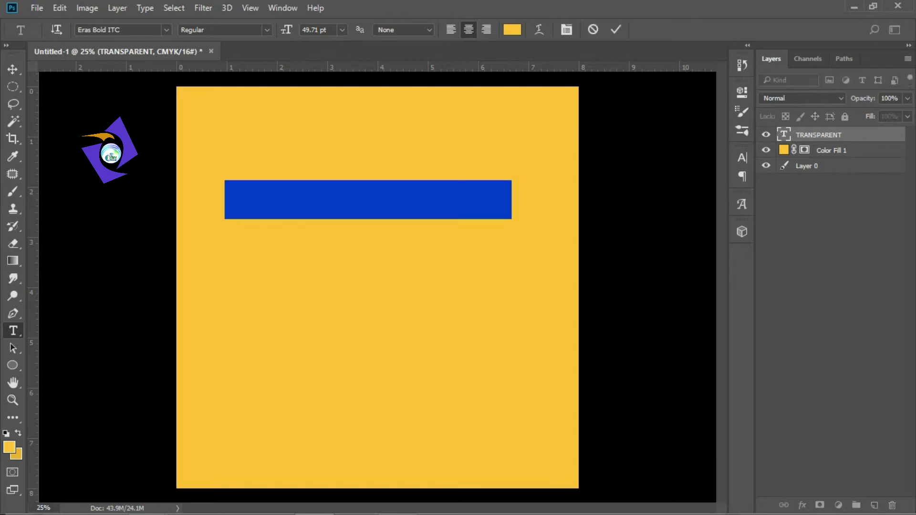
left_click(512, 30)
left_click_drag(697, 98, 562, 95)
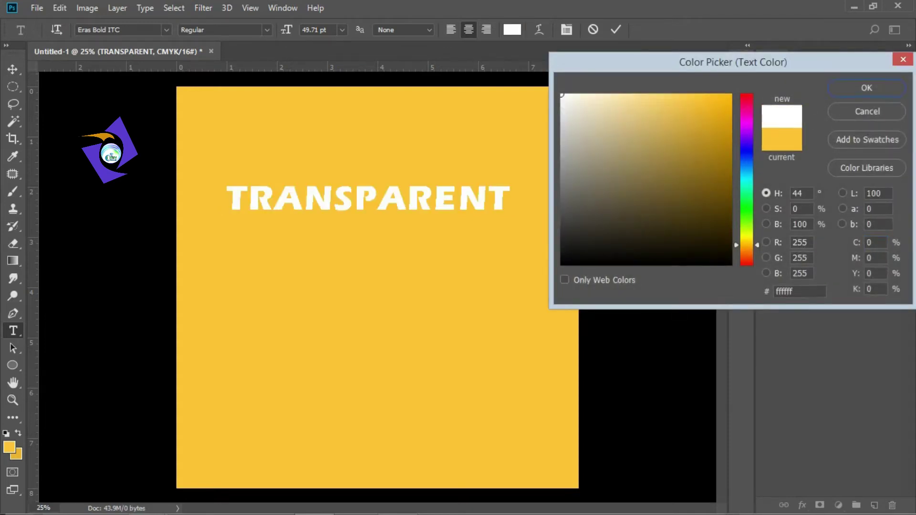
left_click(867, 88)
key("ctrl+Return")
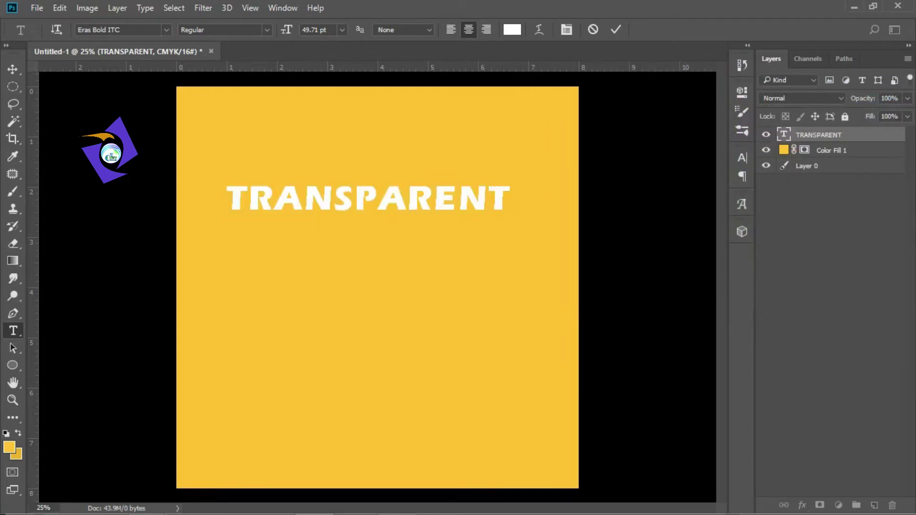
key("ctrl+Return")
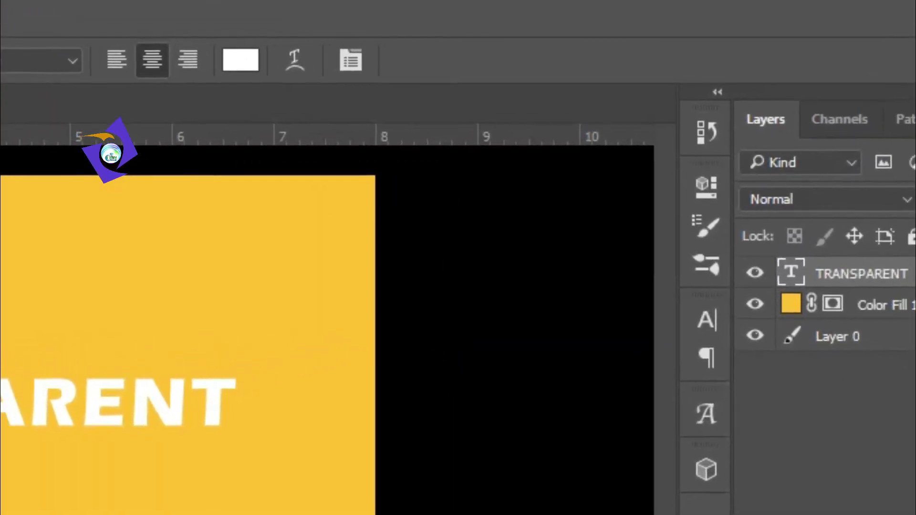
Set the TRANSPARENT layer's fill to 0% and give it a black outside stroke at 100% opacity.
left_click_drag(915, 295, 876, 296)
left_click_drag(795, 273, 766, 273)
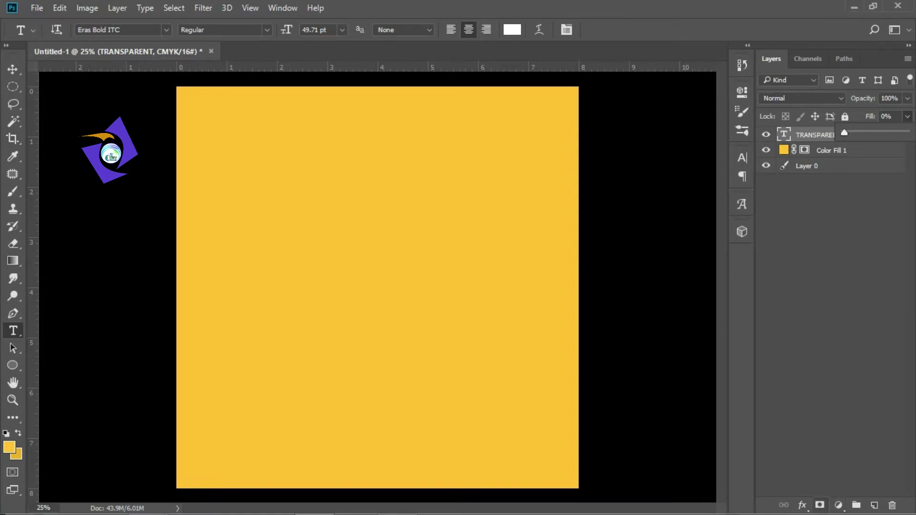
left_click(802, 505)
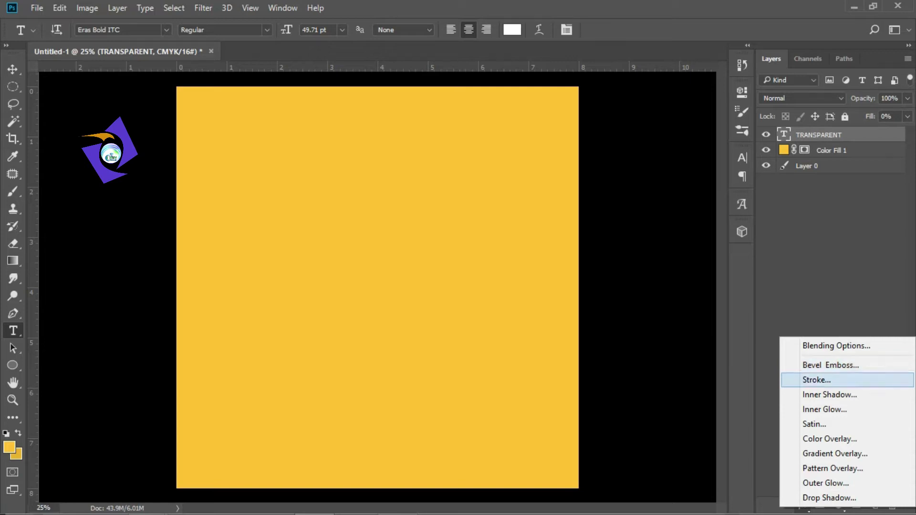
left_click(816, 380)
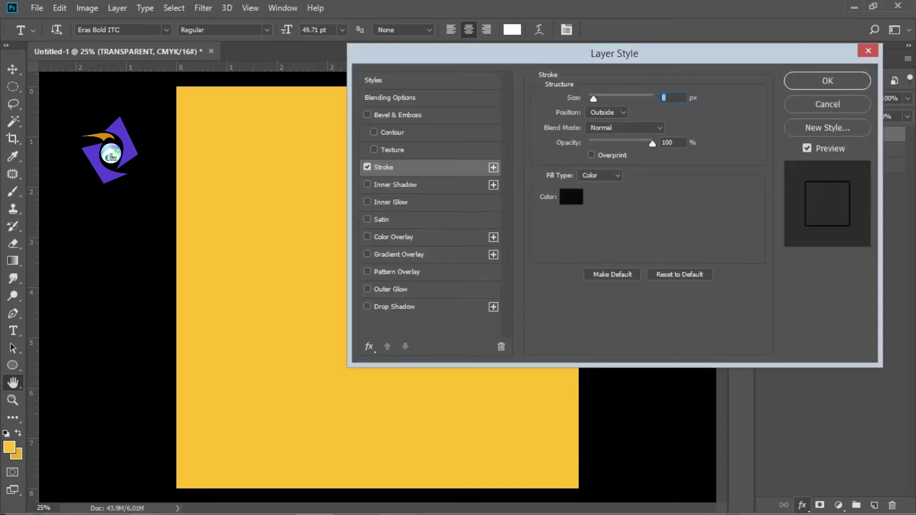
left_click_drag(614, 53, 700, 54)
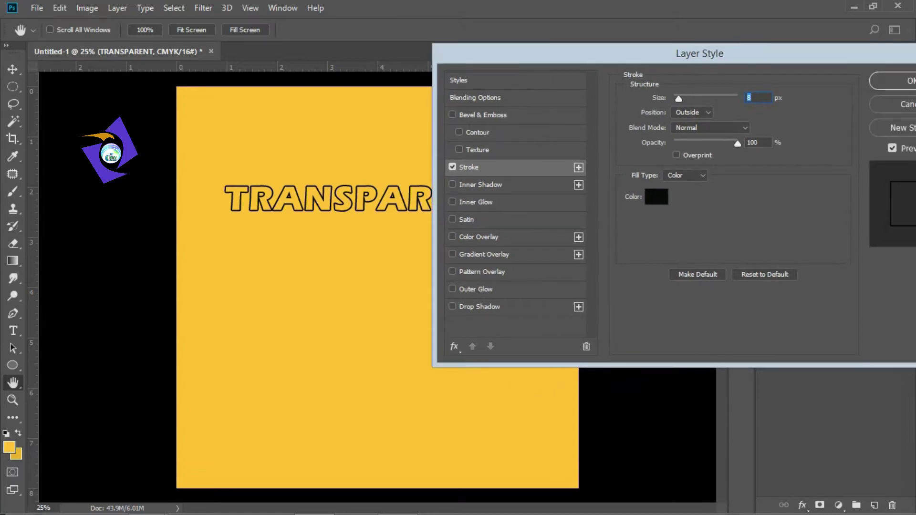
key("Return")
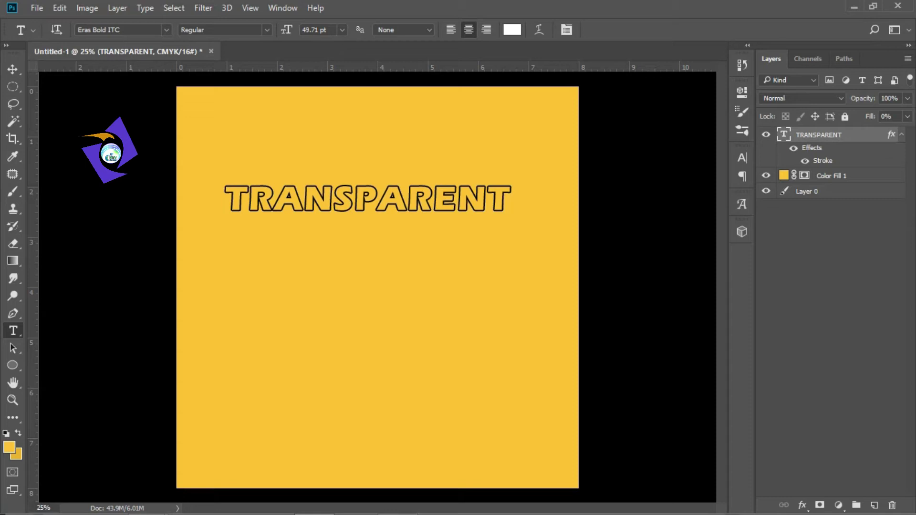
Select Layer 0, then switch to File Explorer and open the ANCIEN DOWNLOAD folder on New Volume (G:).
left_click(831, 176)
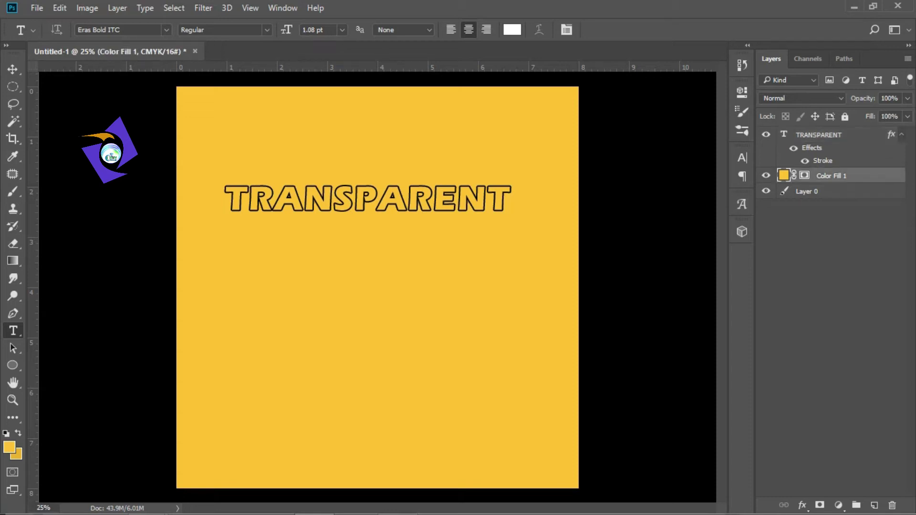
left_click(807, 191)
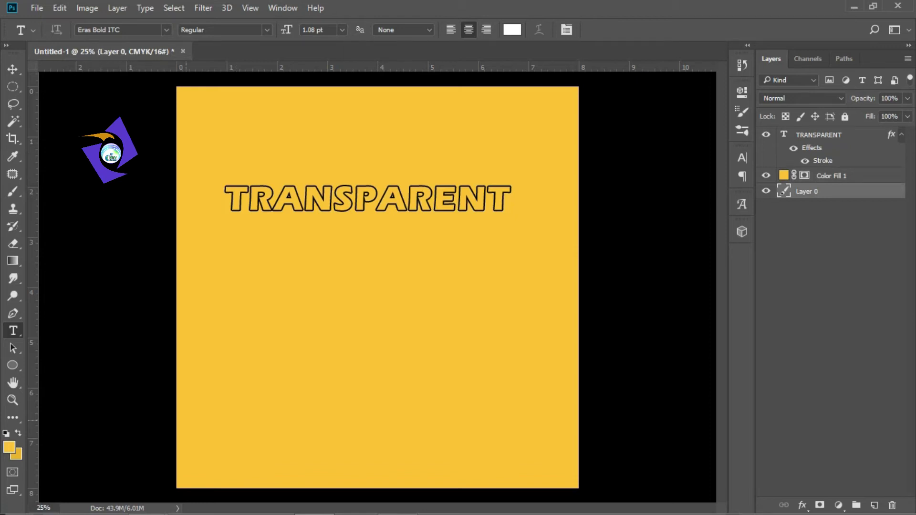
mouse_move(147, 513)
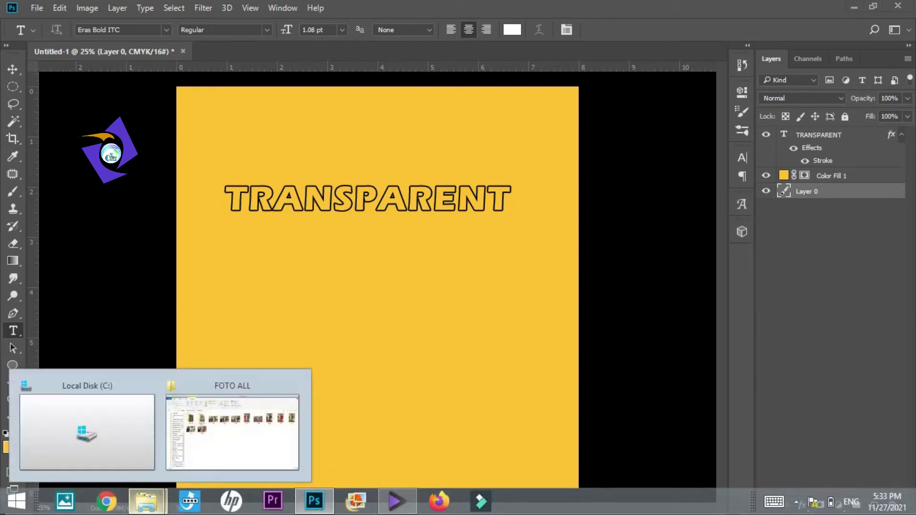
left_click(87, 431)
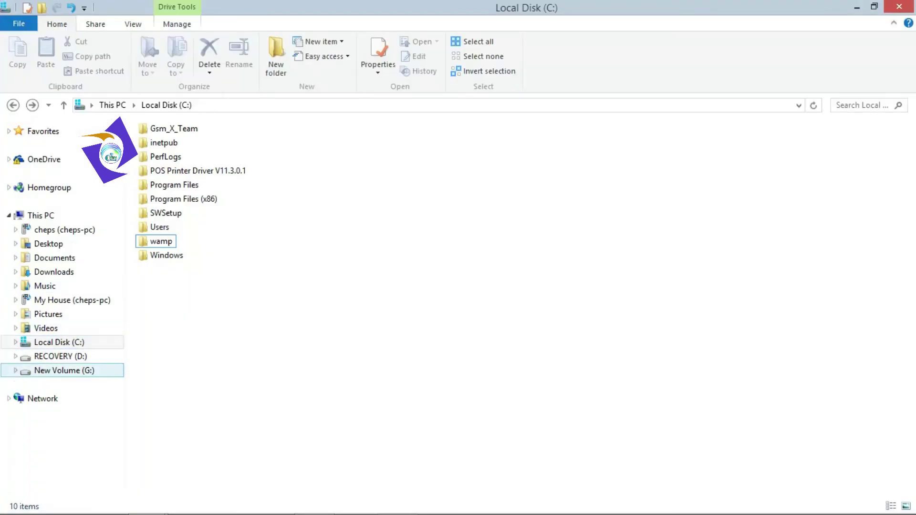
left_click(64, 371)
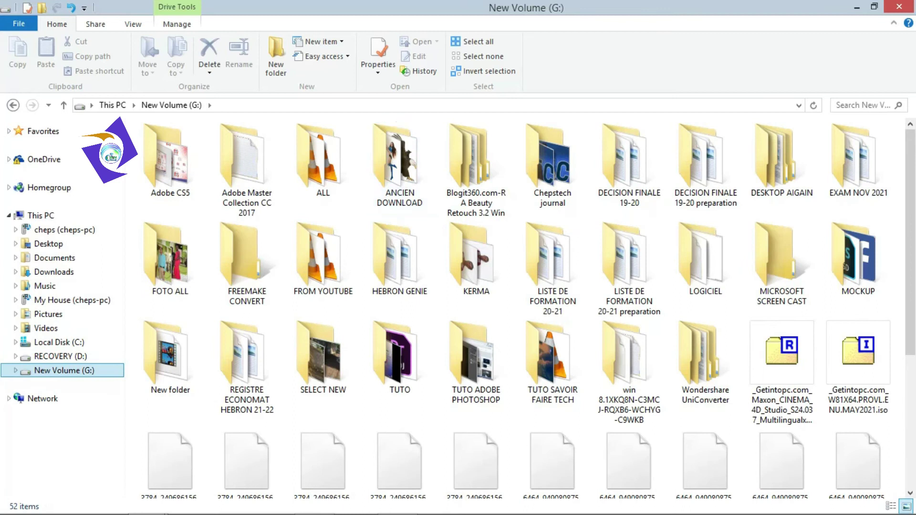
double_click(400, 162)
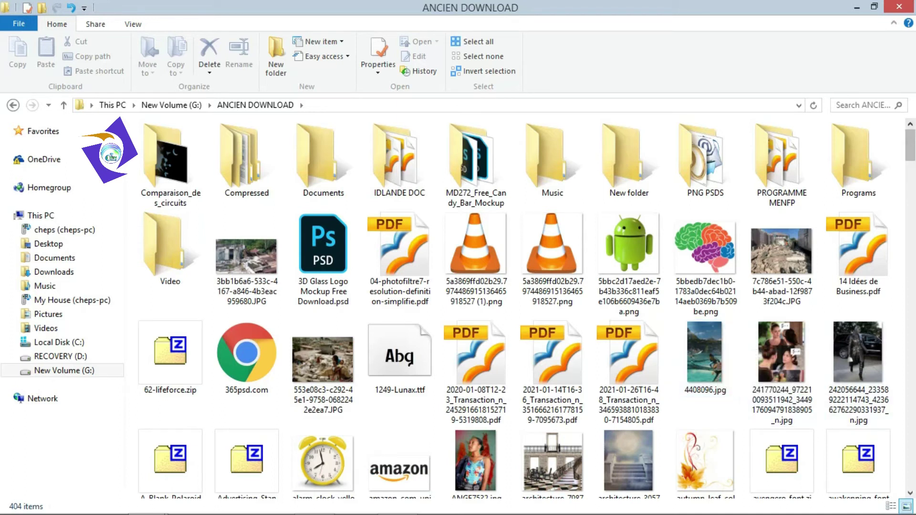
Find the Unsplash JPG of a pink flower in a meadow and place it into the Photoshop document above Layer 0.
left_click_drag(909, 145, 910, 236)
scroll(706, 181, "down", 1)
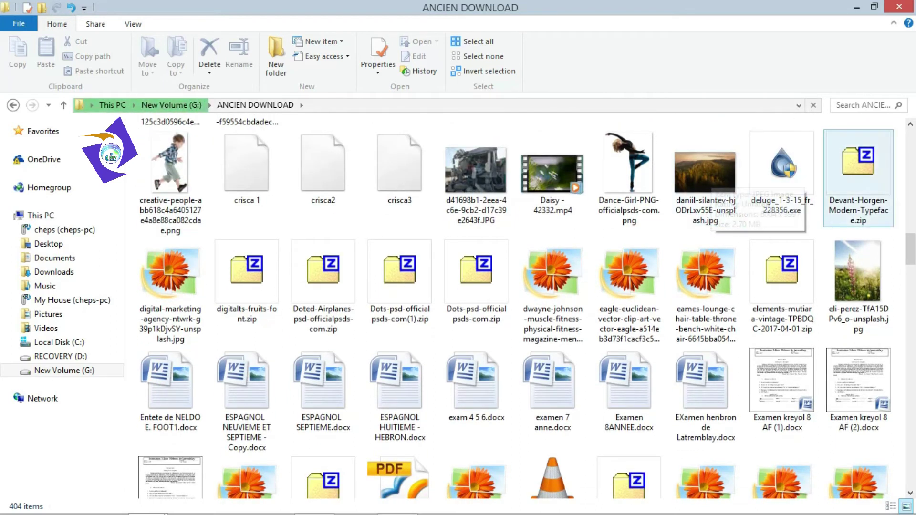
left_click_drag(857, 276, 340, 246)
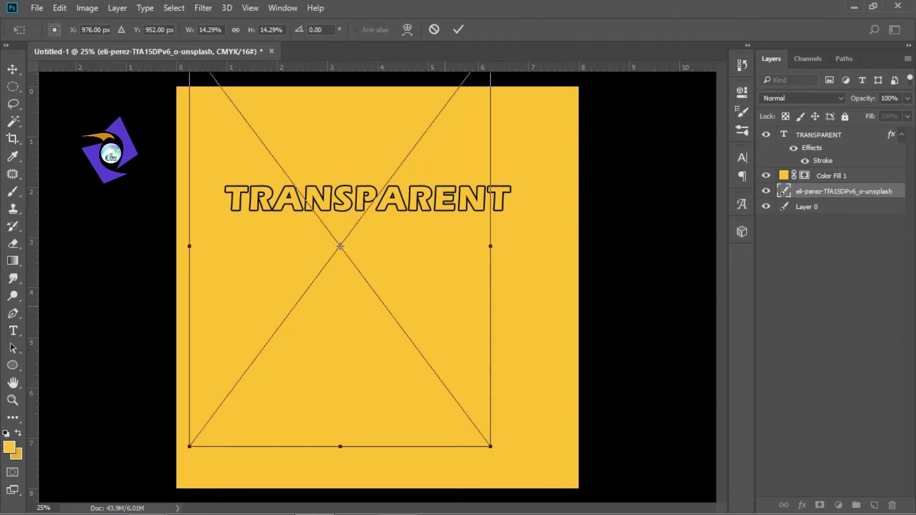
Position the placed flower photo at X 900 px, Y 1120 px and move its layer above Color Fill 1.
mouse_move(443, 306)
left_mouse_down()
mouse_move(463, 354)
mouse_move(424, 333)
mouse_move(446, 305)
left_mouse_up()
key("t")
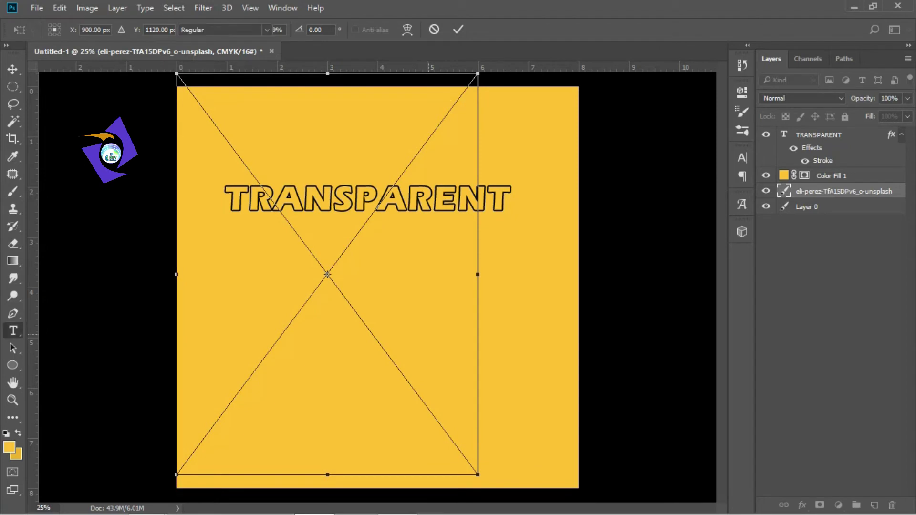
key("Return")
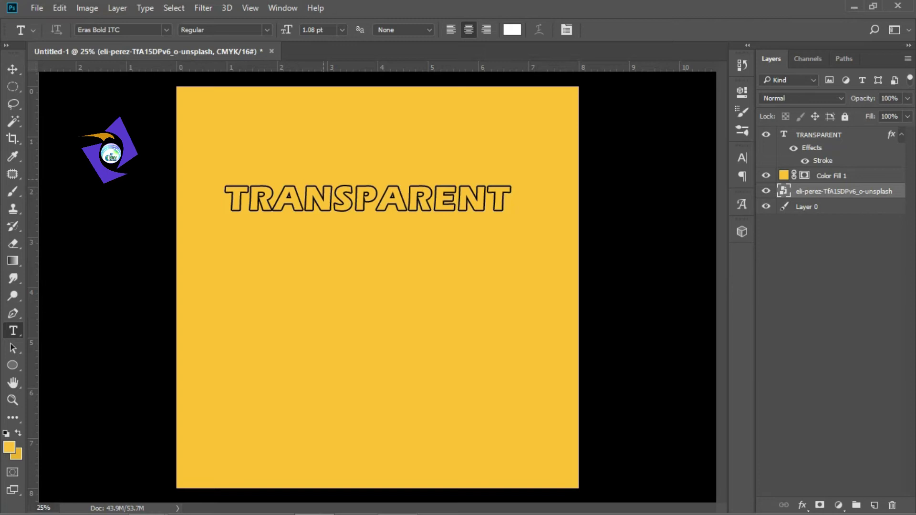
left_click_drag(844, 191, 844, 168)
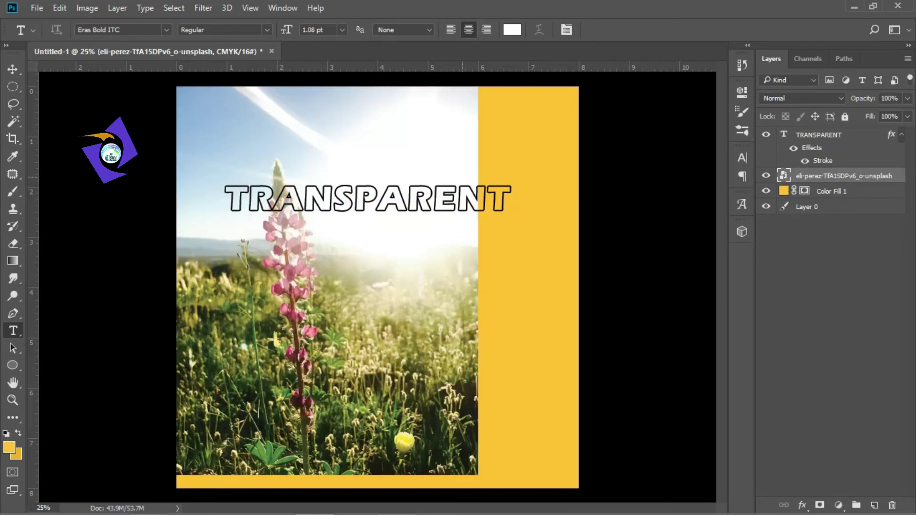
Scale the flower photo up with Free Transform until it covers the whole canvas and hides the yellow fill.
key("ctrl+t")
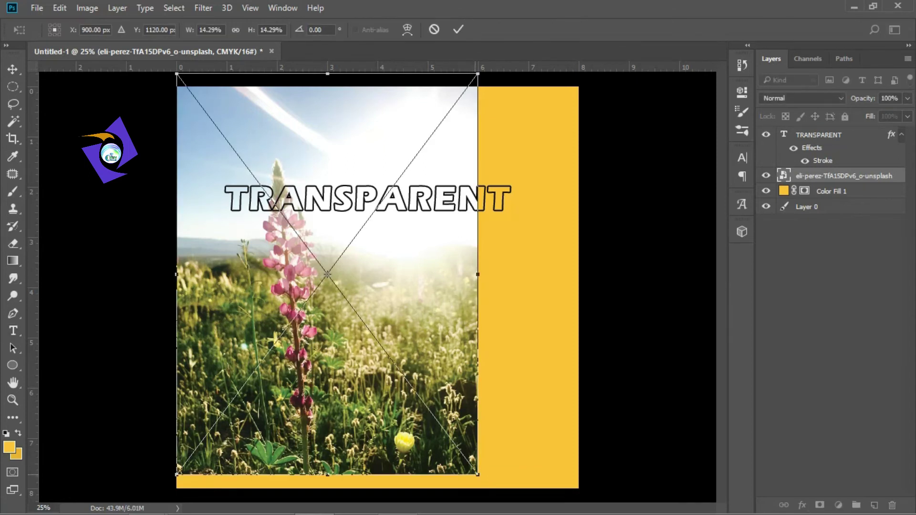
left_click_drag(477, 475, 587, 514)
key("Return")
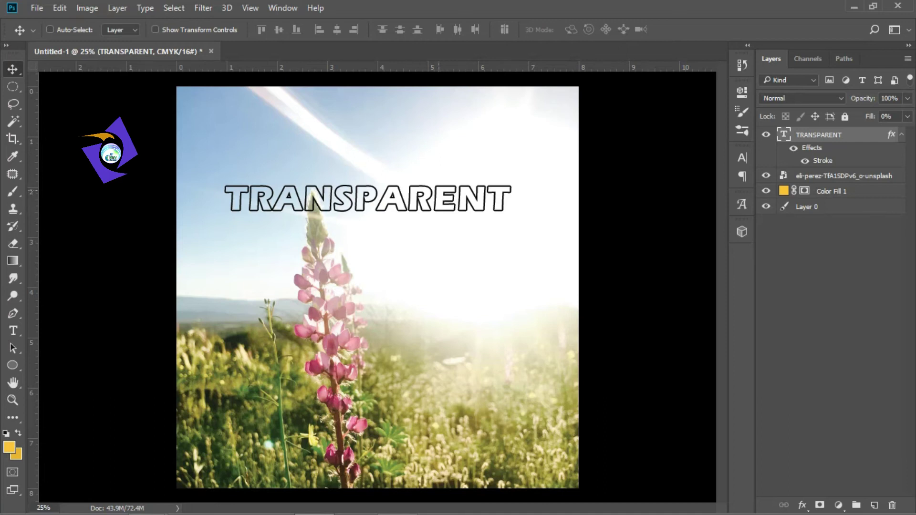
Move the TRANSPARENT text around over the photo and place it in the sky above the flower's tip.
left_click_drag(372, 201, 503, 315)
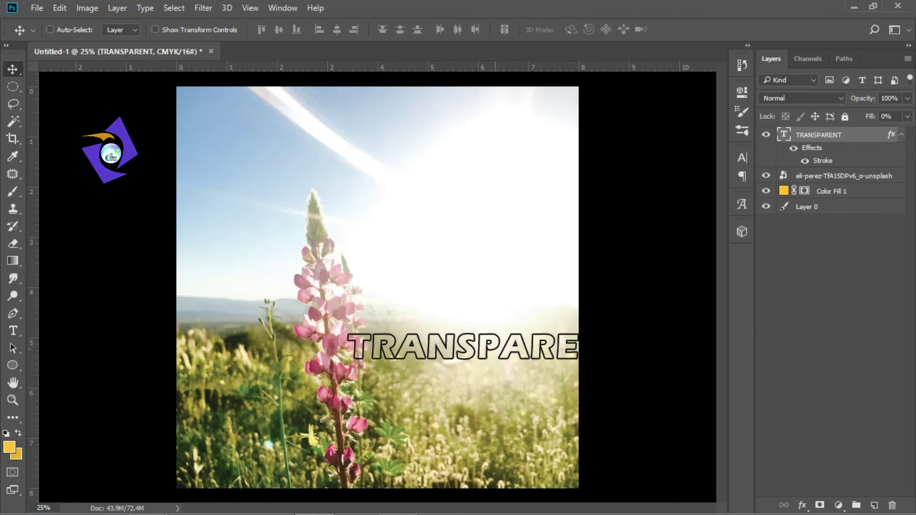
left_click_drag(494, 349, 430, 311)
left_click_drag(447, 277, 347, 102)
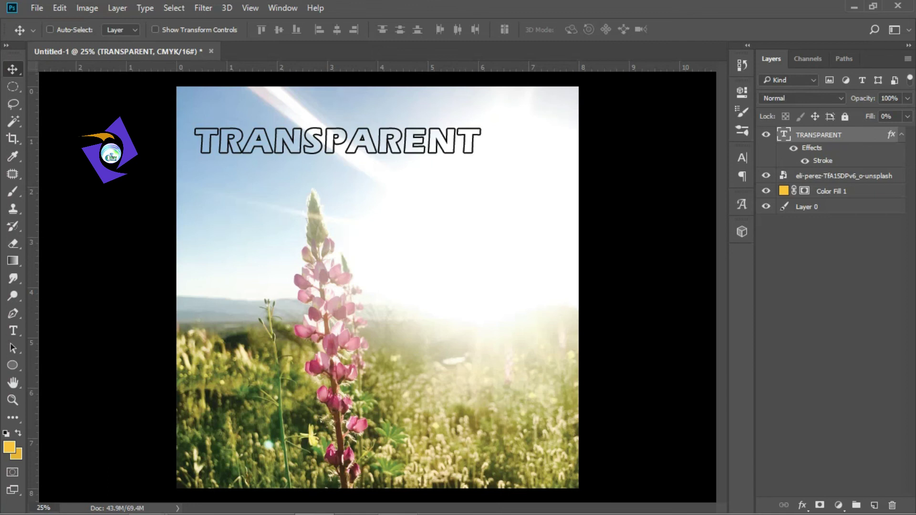
Change the TRANSPARENT layer's stroke color to dark yellow #a9990f and apply the layer style.
double_click(822, 160)
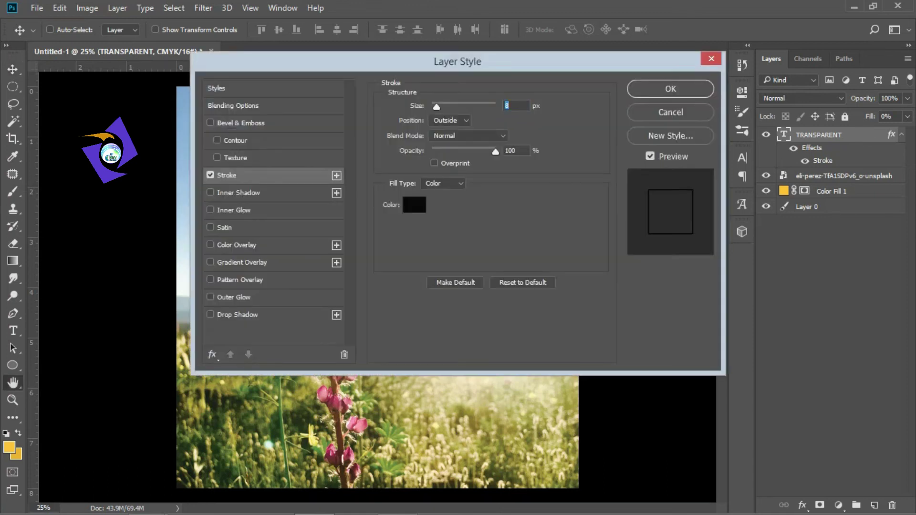
left_click_drag(457, 61, 664, 94)
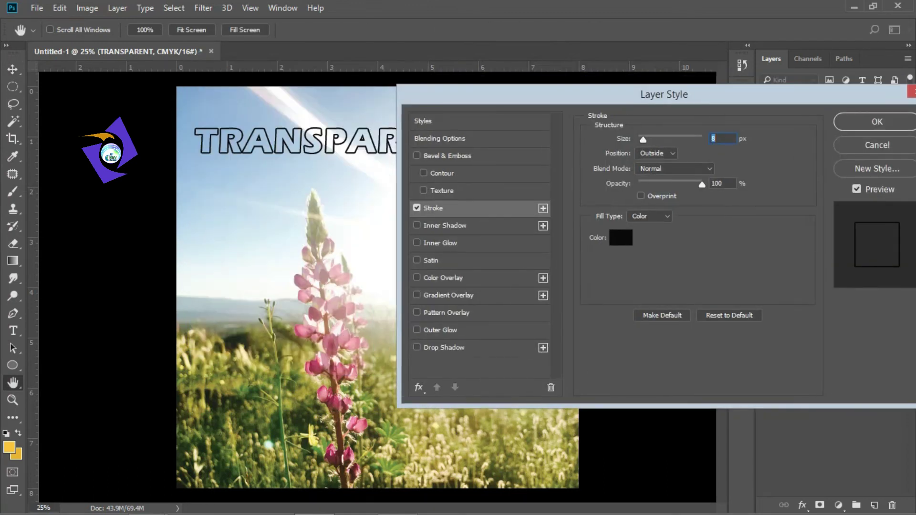
left_click(621, 237)
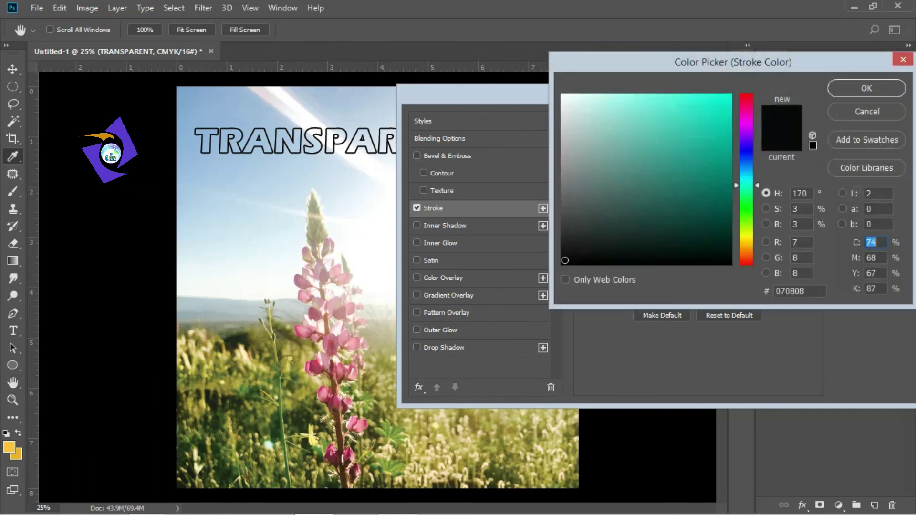
left_click(686, 187)
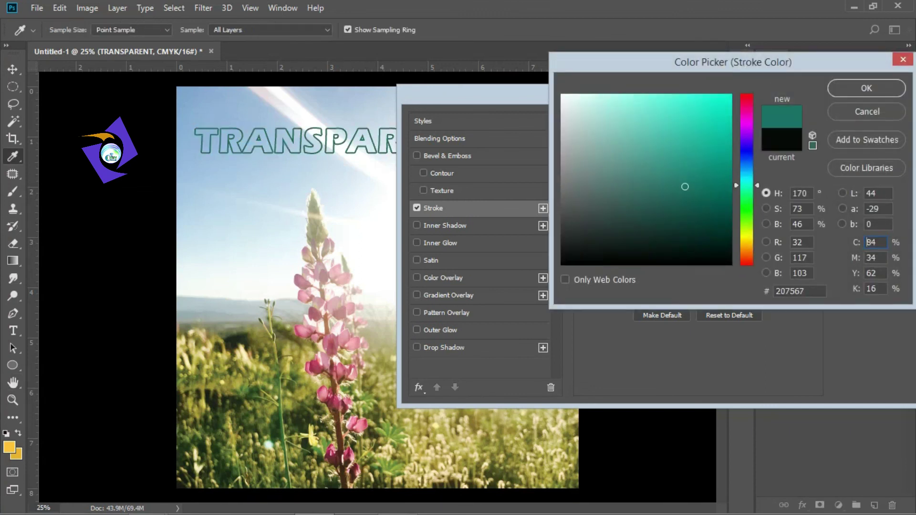
left_click(746, 240)
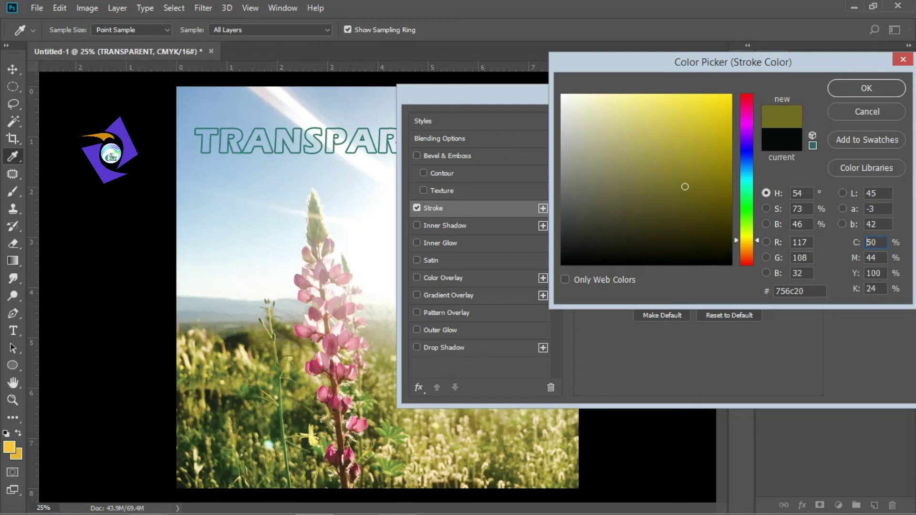
left_click(711, 137)
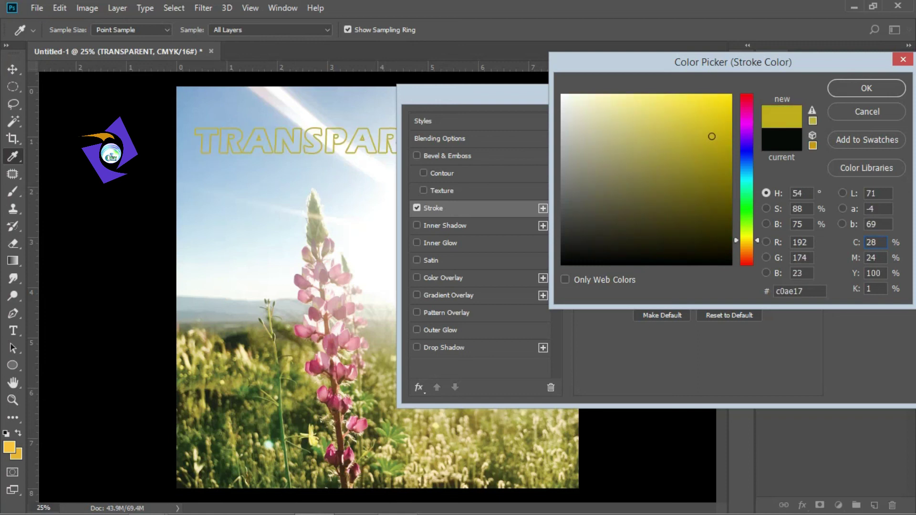
left_click(715, 112)
left_click(717, 151)
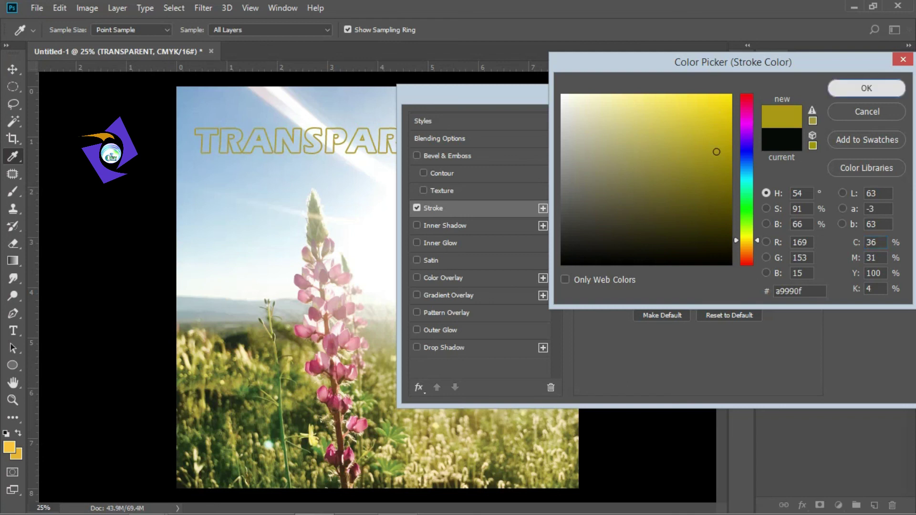
left_click(866, 88)
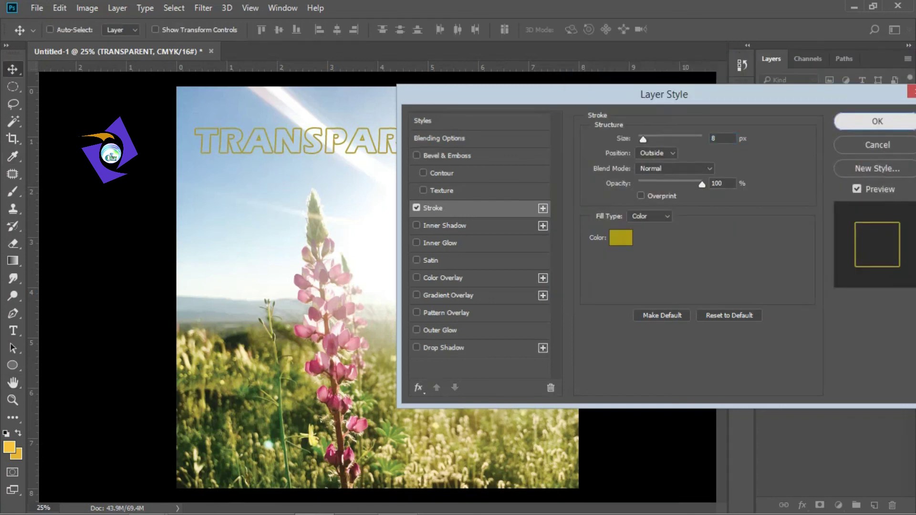
left_click(877, 121)
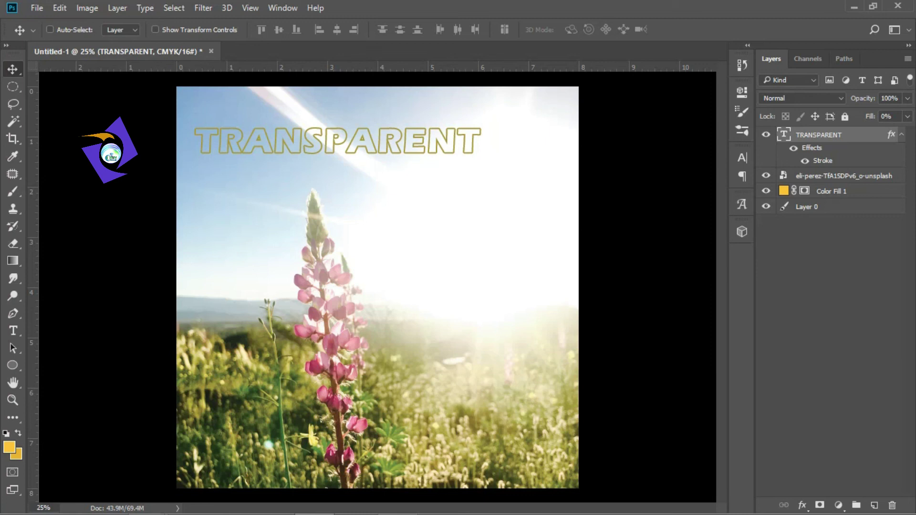